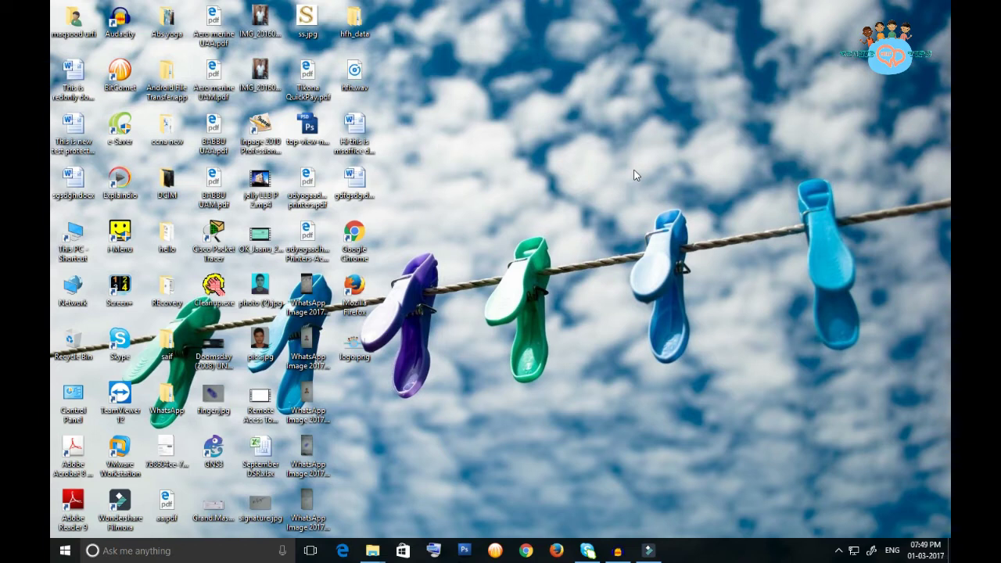
- Launch the Paint desktop app from the Windows 10 taskbar search
{"action": "left_click", "coordinate": [172, 550]}
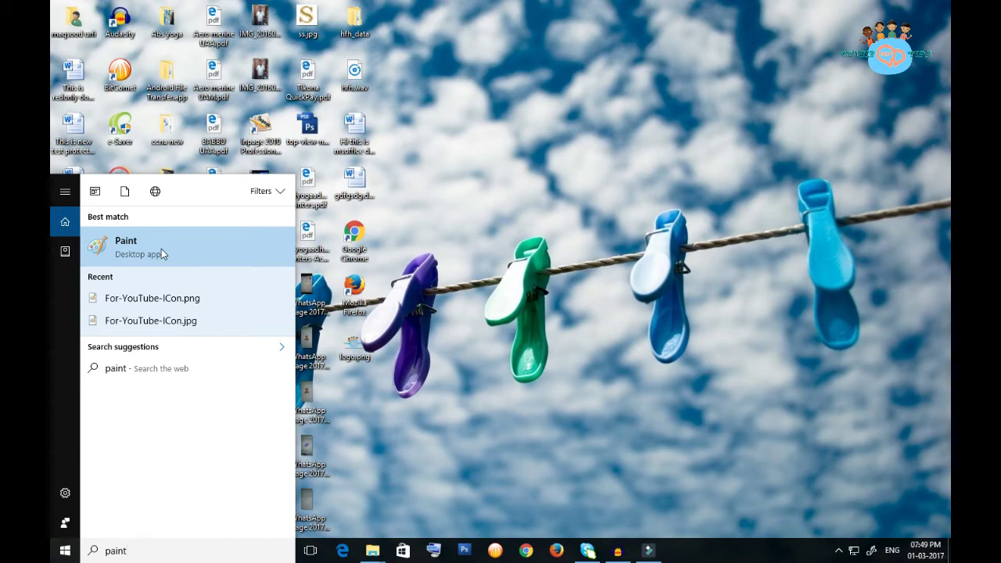
{"action": "left_click", "coordinate": [161, 249]}
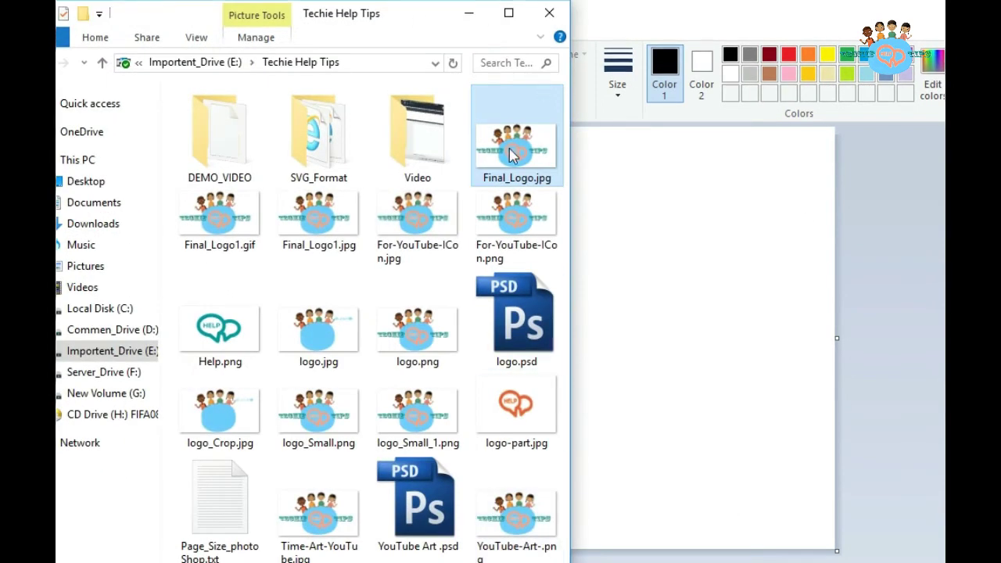
- Open Final_Logo.jpg from the Techie Help Tips folder in Paint by dragging it onto the canvas
{"action": "left_click_drag", "start_coordinate": [525, 158], "coordinate": [754, 324]}
{"action": "left_click", "coordinate": [468, 13]}
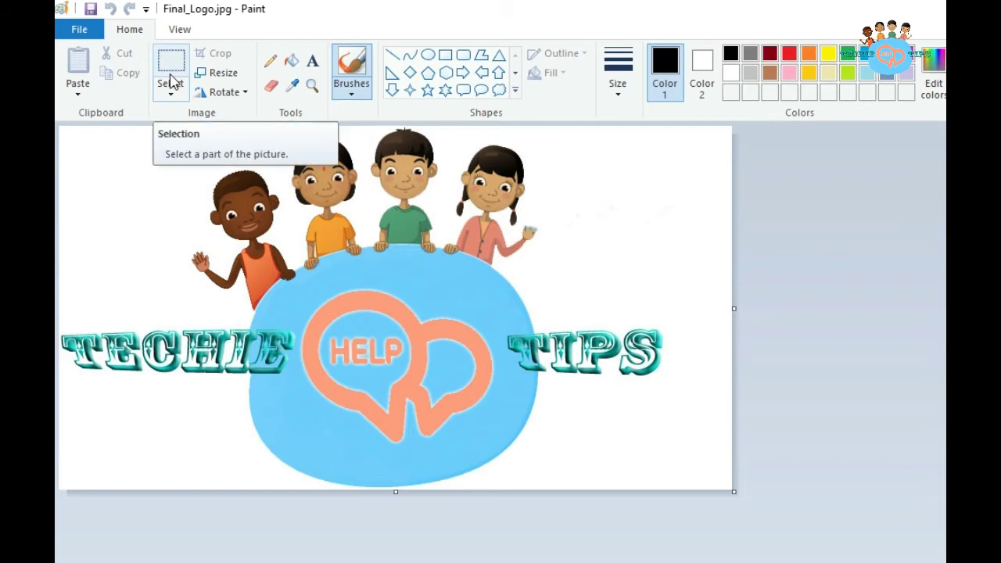
- Select the whole logo, shrink it to a small size, and place it near the canvas top-left
{"action": "left_click", "coordinate": [171, 82]}
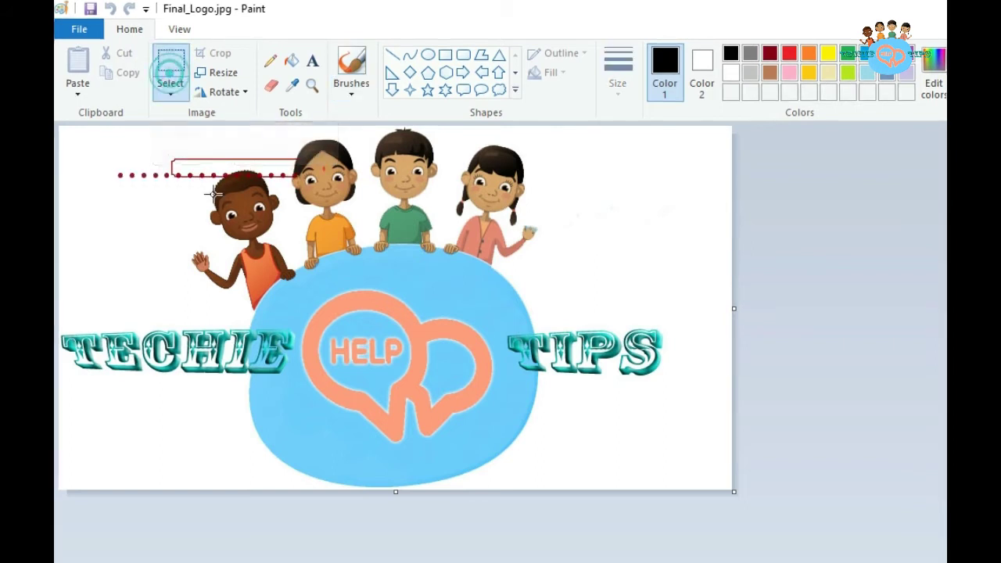
{"action": "left_click_drag", "start_coordinate": [64, 133], "coordinate": [666, 490]}
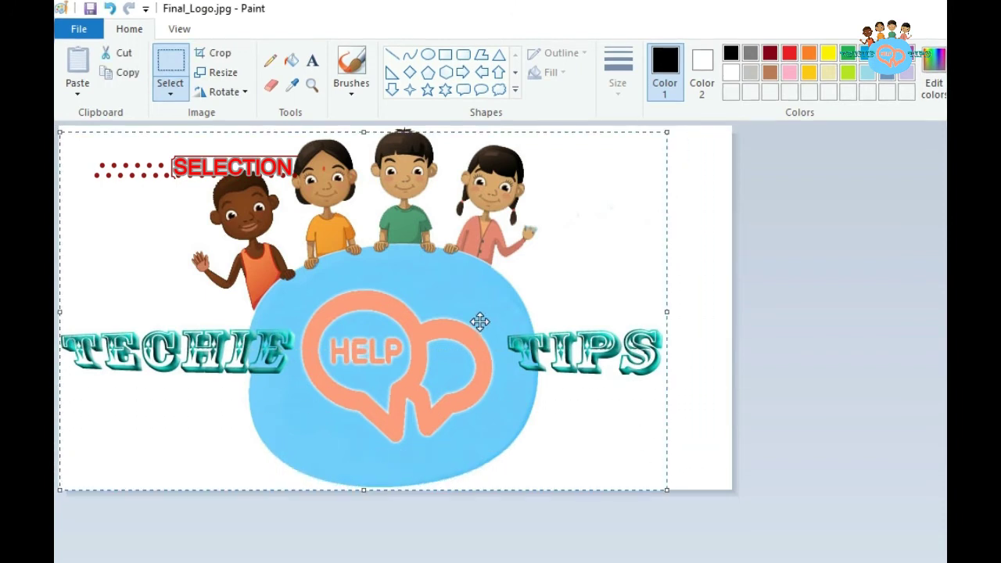
{"action": "left_click_drag", "start_coordinate": [413, 292], "coordinate": [516, 308]}
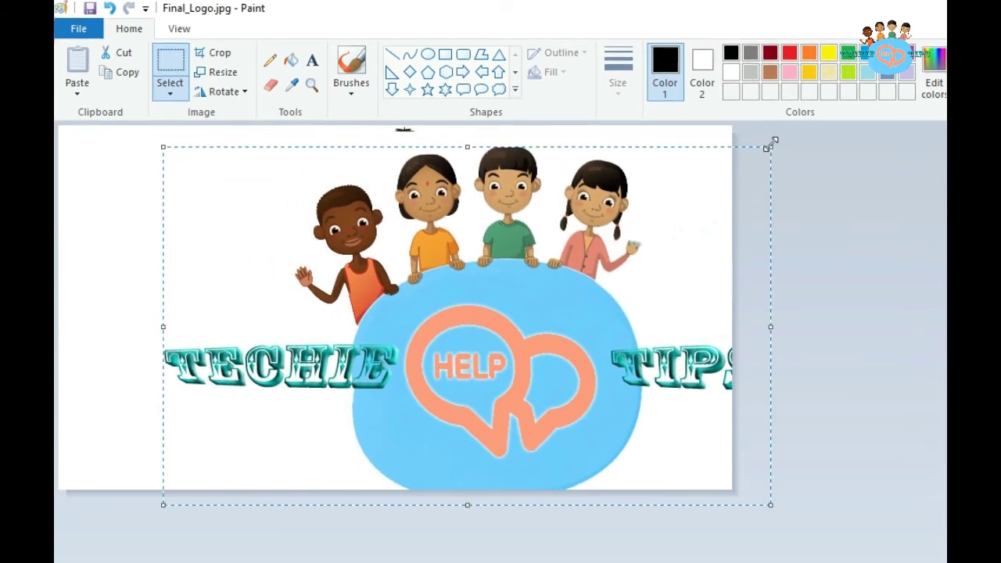
{"action": "left_click_drag", "start_coordinate": [771, 147], "coordinate": [593, 220]}
{"action": "left_click_drag", "start_coordinate": [427, 312], "coordinate": [466, 270]}
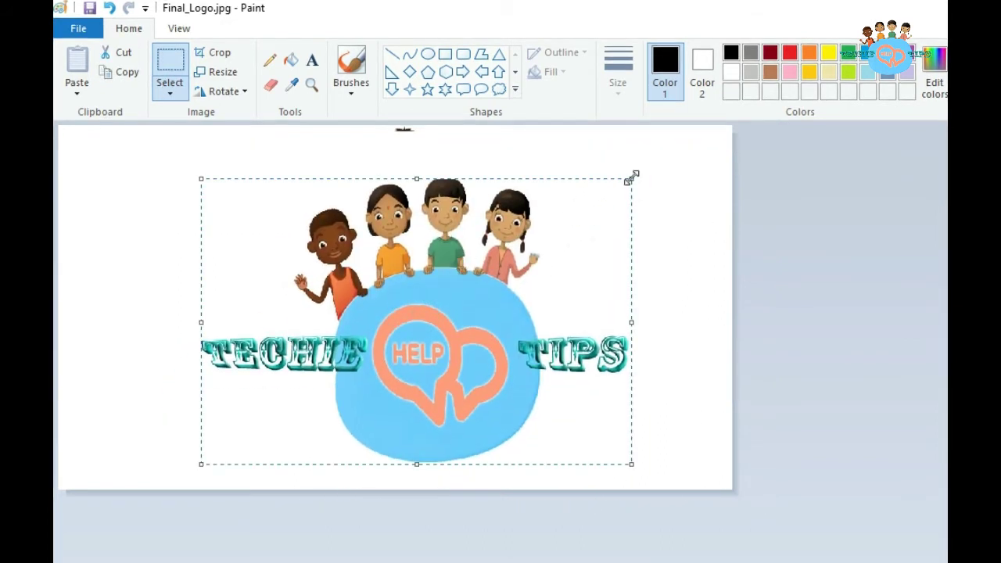
{"action": "left_click_drag", "start_coordinate": [632, 179], "coordinate": [372, 299]}
{"action": "left_click_drag", "start_coordinate": [291, 366], "coordinate": [181, 237]}
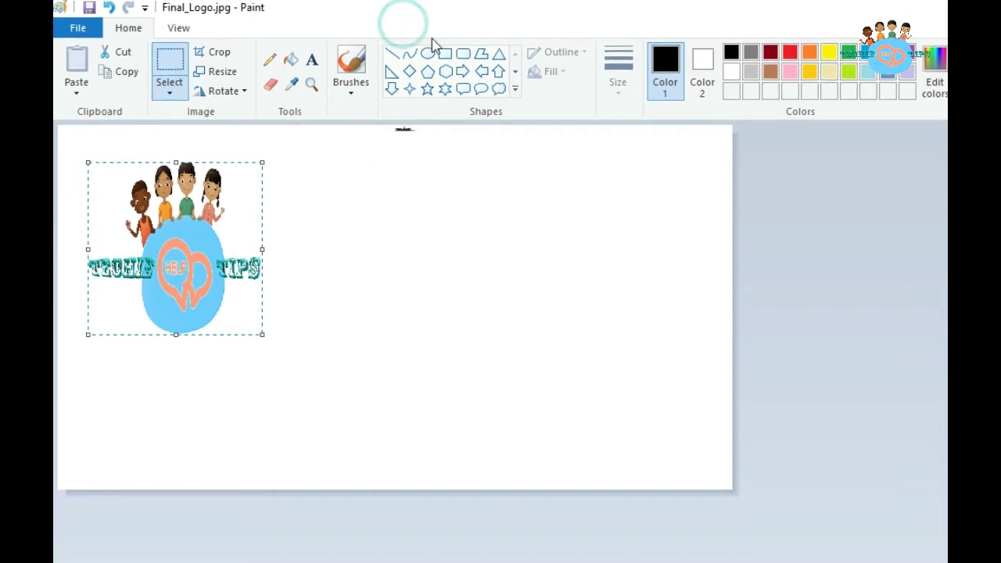
- Rotate the logo right 90°, left 90° and 180°, then flip it vertically to mirror it
{"action": "left_click", "coordinate": [242, 94]}
{"action": "left_click", "coordinate": [242, 112]}
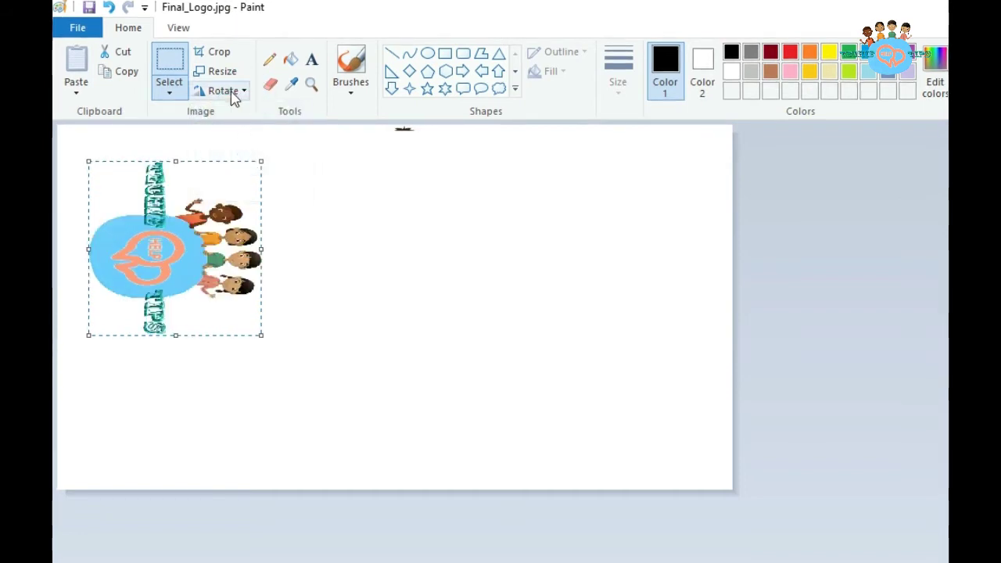
{"action": "left_click", "coordinate": [230, 92]}
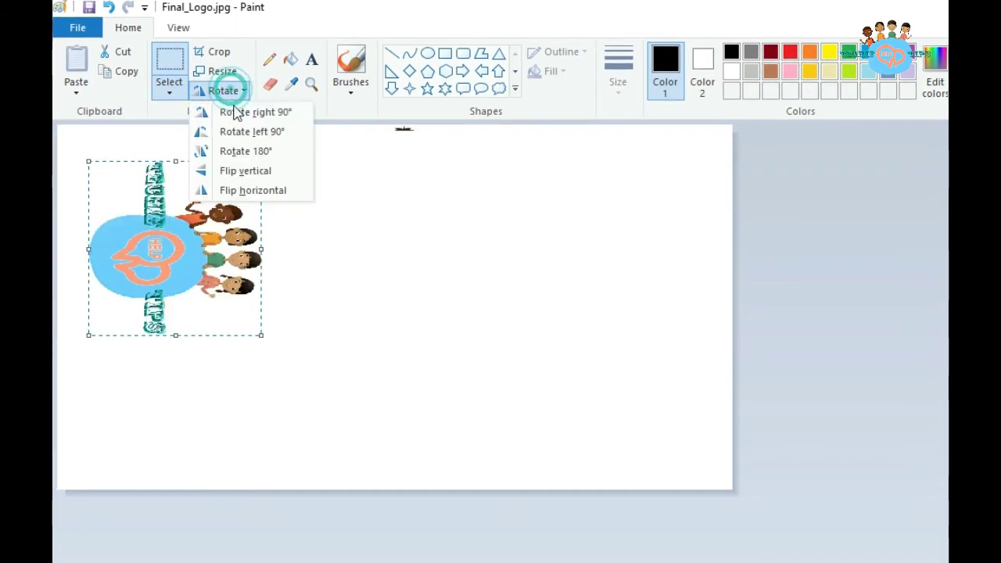
{"action": "left_click", "coordinate": [241, 132]}
{"action": "left_click", "coordinate": [234, 92]}
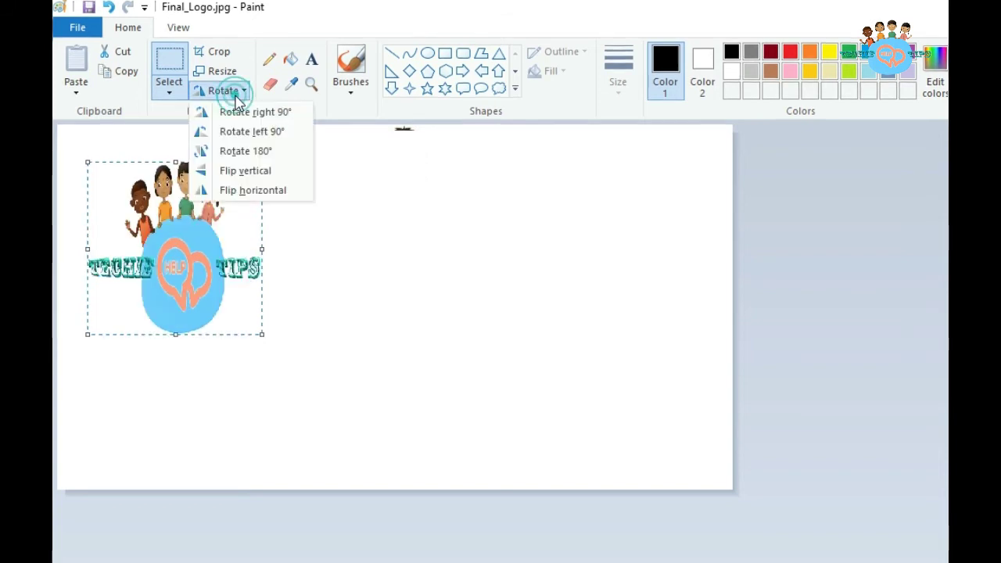
{"action": "left_click", "coordinate": [242, 150]}
{"action": "left_click", "coordinate": [235, 94]}
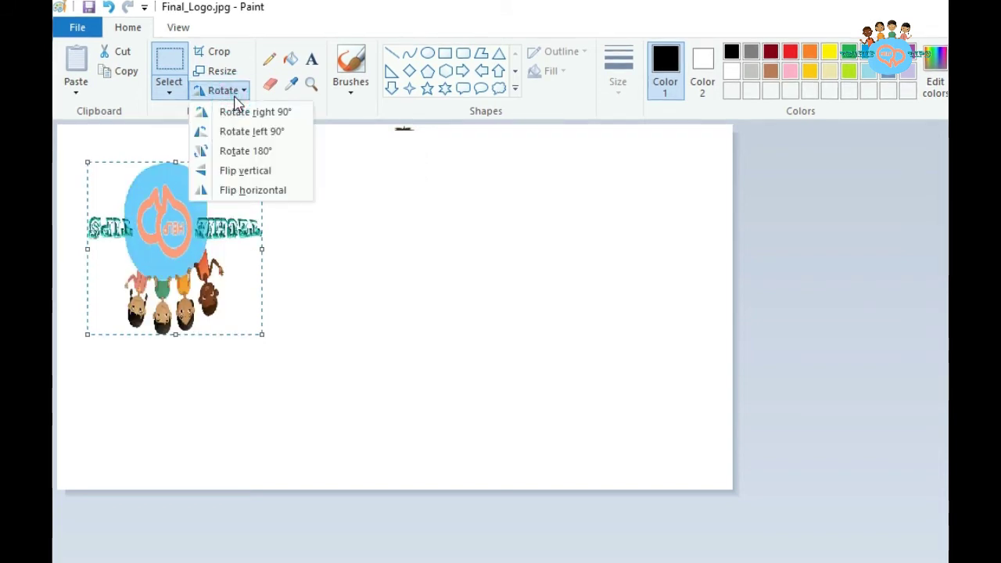
{"action": "left_click", "coordinate": [249, 169]}
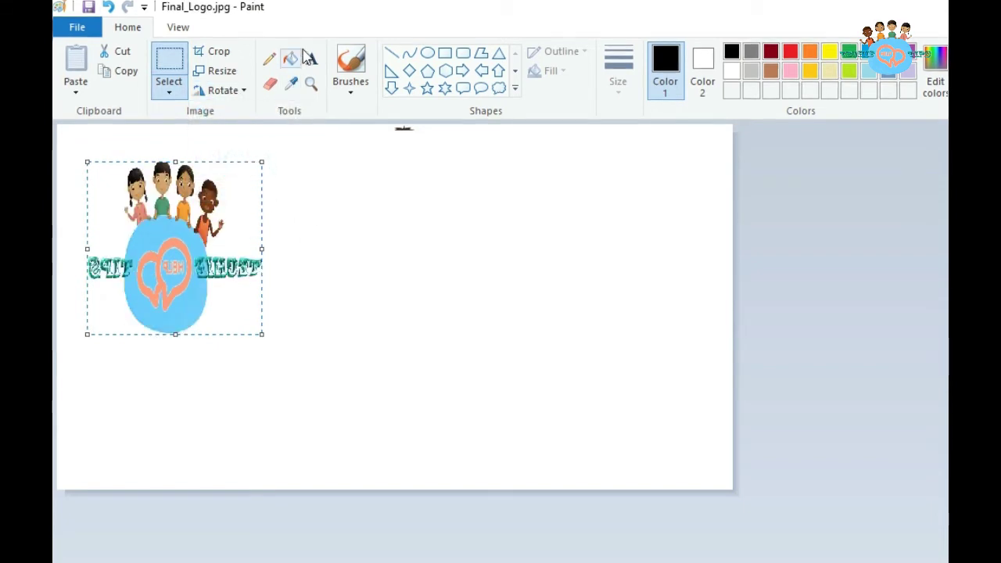
- Copy and paste the mirrored logo, placing the copy on the canvas's right side
{"action": "left_click", "coordinate": [129, 72]}
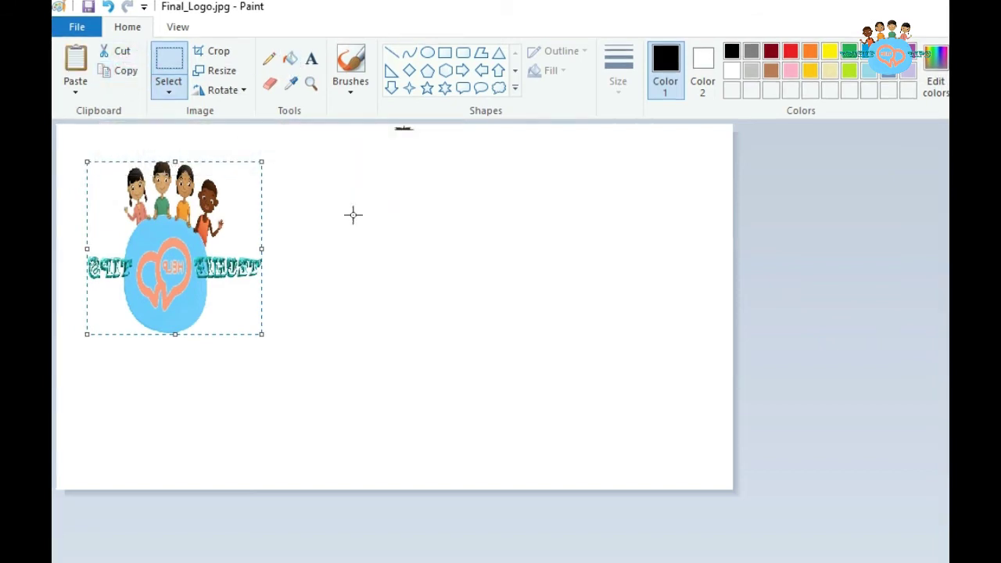
{"action": "left_click", "coordinate": [76, 95]}
{"action": "left_click", "coordinate": [87, 114]}
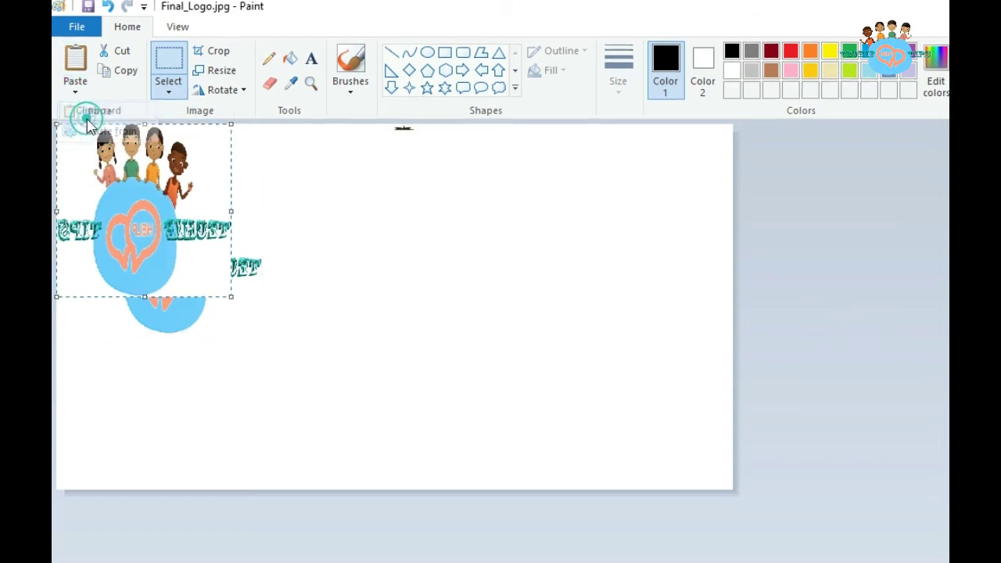
{"action": "left_click_drag", "start_coordinate": [138, 180], "coordinate": [607, 201]}
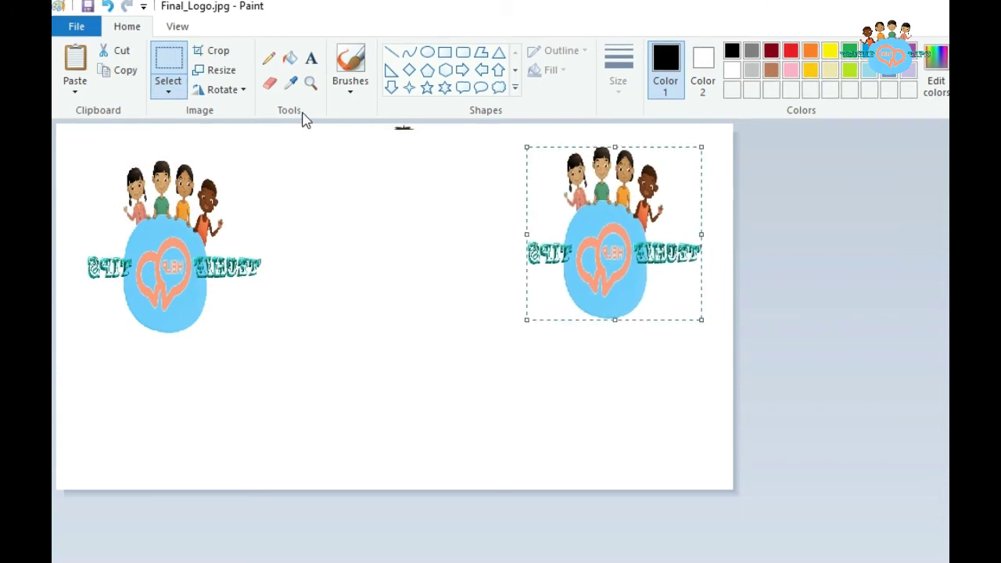
- Handwrite 'Hello' between the logos with the thickest pencil, then erase the final o
{"action": "left_click", "coordinate": [269, 60]}
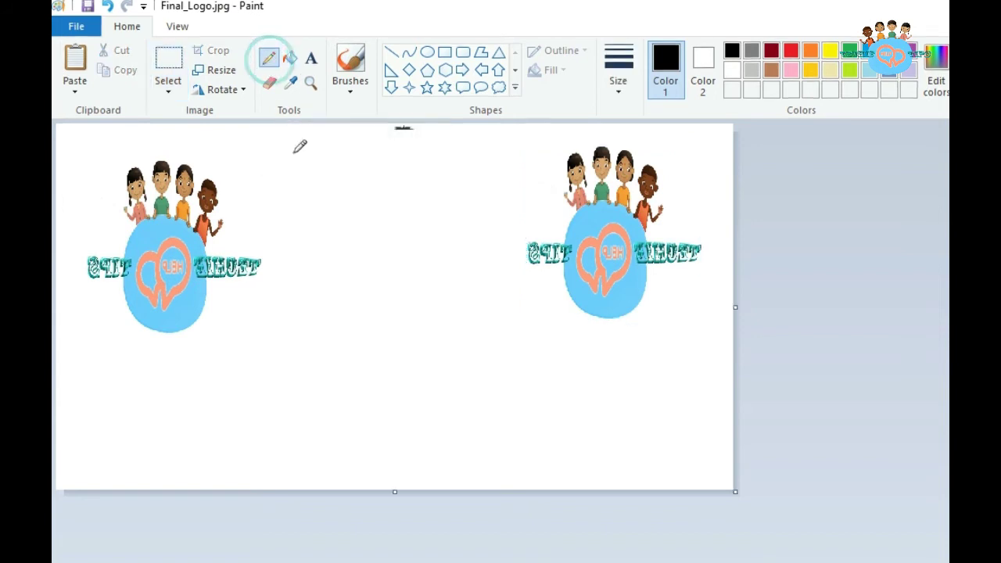
{"action": "left_click", "coordinate": [628, 97]}
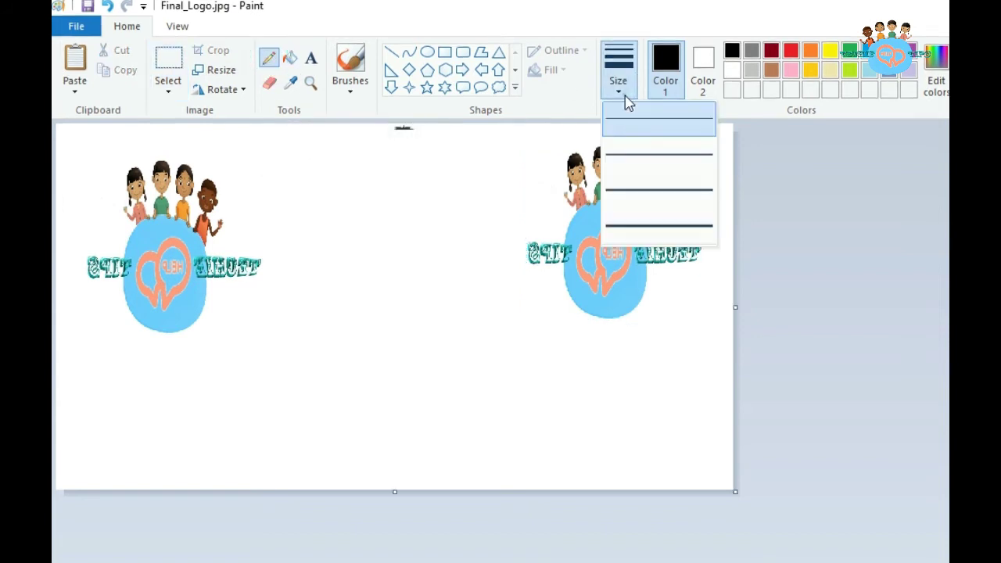
{"action": "left_click", "coordinate": [665, 232]}
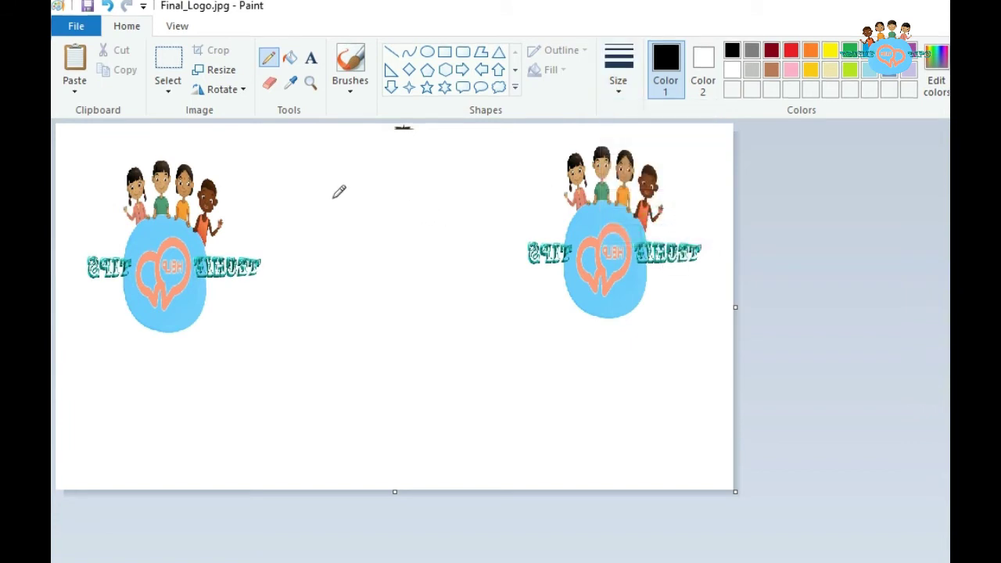
{"action": "mouse_move", "coordinate": [313, 194]}
{"action": "left_mouse_down"}
{"action": "mouse_move", "coordinate": [318, 218]}
{"action": "mouse_move", "coordinate": [358, 205]}
{"action": "mouse_move", "coordinate": [351, 193]}
{"action": "mouse_move", "coordinate": [360, 218]}
{"action": "mouse_move", "coordinate": [407, 190]}
{"action": "mouse_move", "coordinate": [409, 171]}
{"action": "mouse_move", "coordinate": [433, 185]}
{"action": "mouse_move", "coordinate": [433, 167]}
{"action": "mouse_move", "coordinate": [441, 203]}
{"action": "mouse_move", "coordinate": [450, 184]}
{"action": "mouse_move", "coordinate": [447, 201]}
{"action": "mouse_move", "coordinate": [456, 178]}
{"action": "left_mouse_up"}
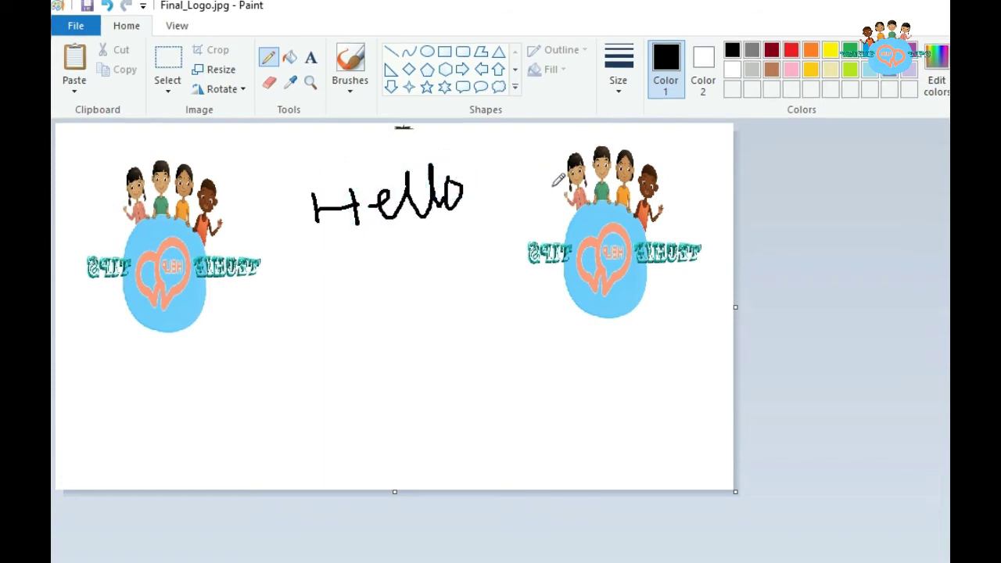
{"action": "left_click", "coordinate": [269, 82]}
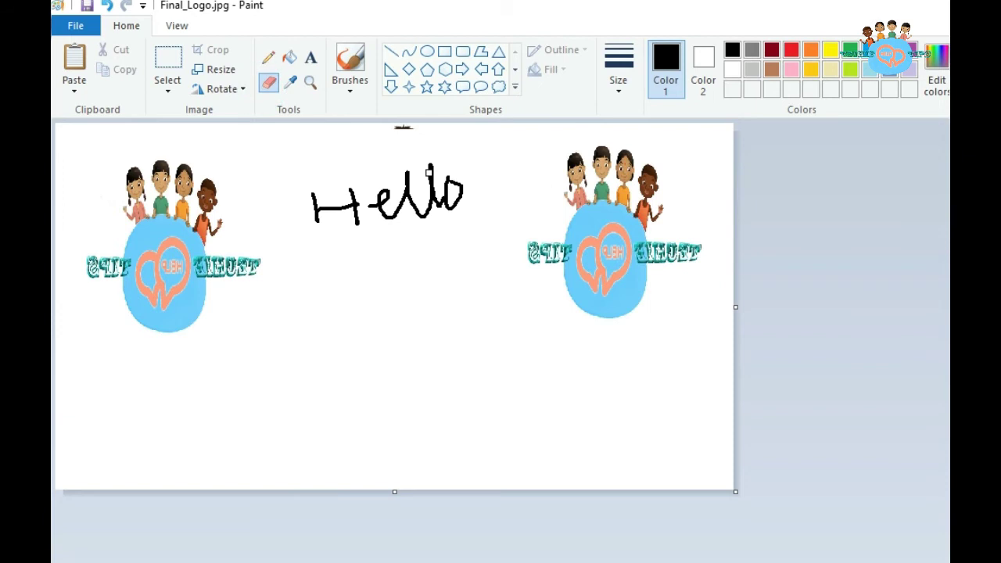
{"action": "mouse_move", "coordinate": [451, 174]}
{"action": "left_mouse_down"}
{"action": "mouse_move", "coordinate": [453, 196]}
{"action": "mouse_move", "coordinate": [460, 180]}
{"action": "mouse_move", "coordinate": [452, 210]}
{"action": "left_mouse_up"}
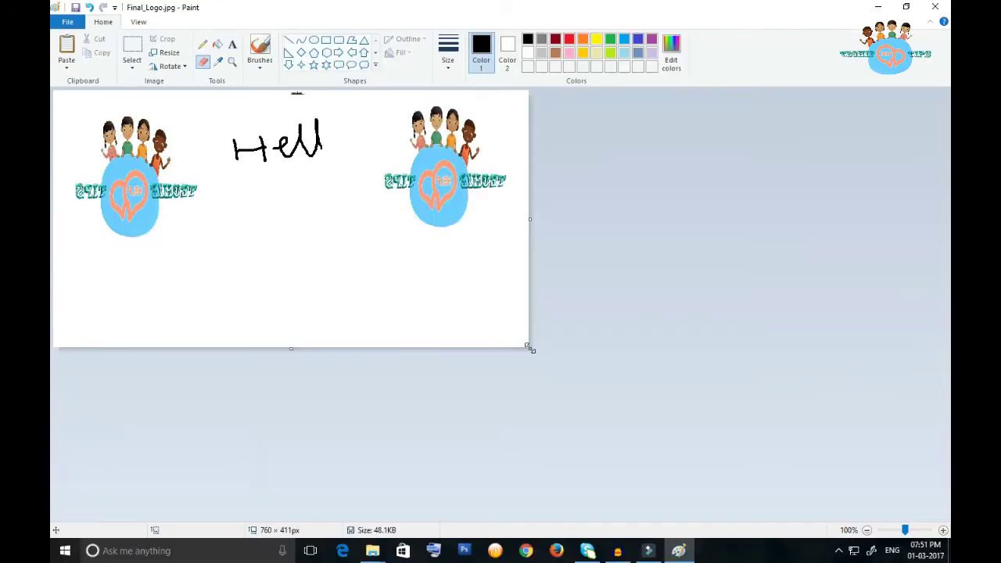
- Enlarge the canvas from 760 × 411px to 1140 × 620px
{"action": "left_click_drag", "start_coordinate": [529, 348], "coordinate": [767, 479]}
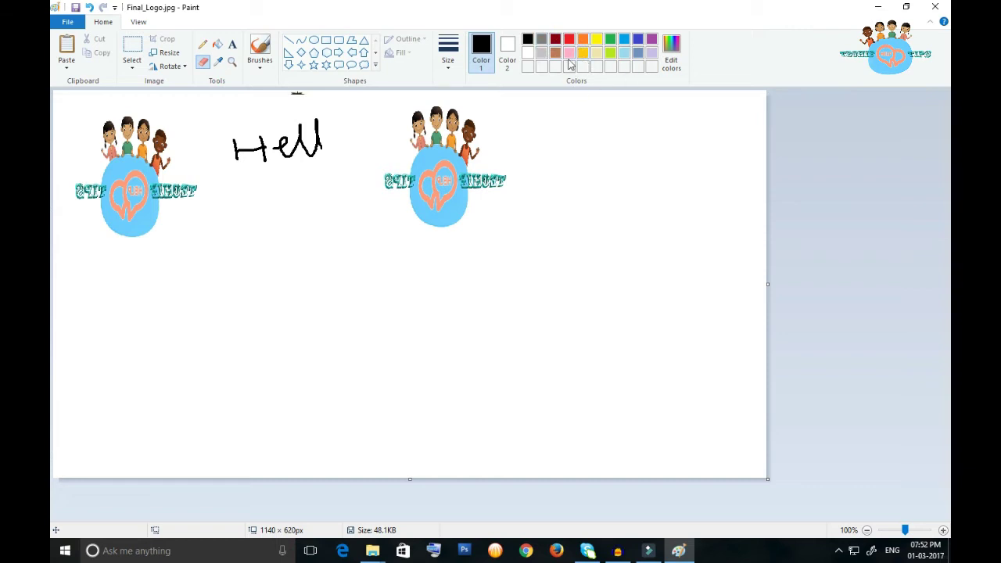
{"action": "left_click", "coordinate": [233, 46]}
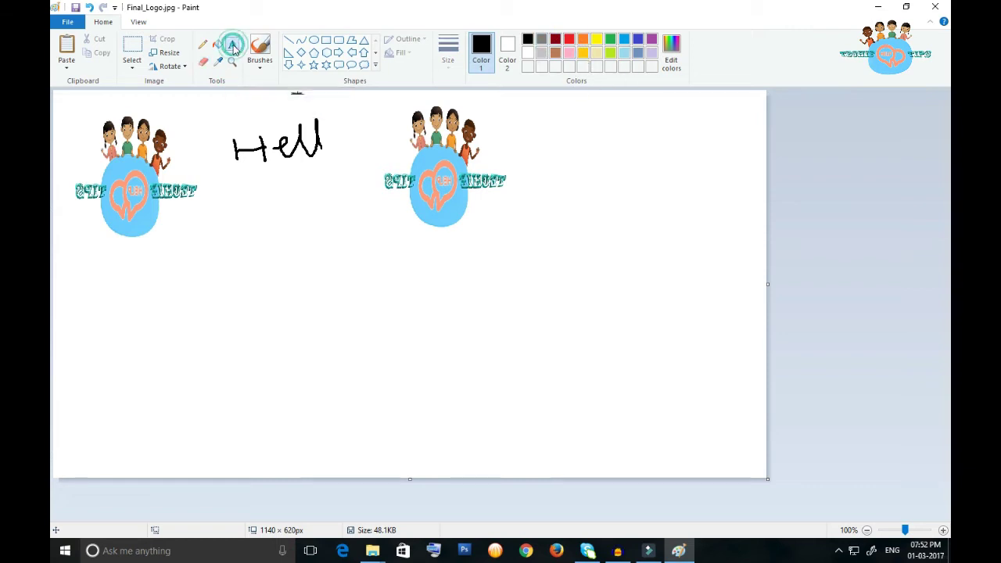
- Add the text 'Hi this is paint' beside the second logo and colour it red
{"action": "left_click", "coordinate": [540, 250]}
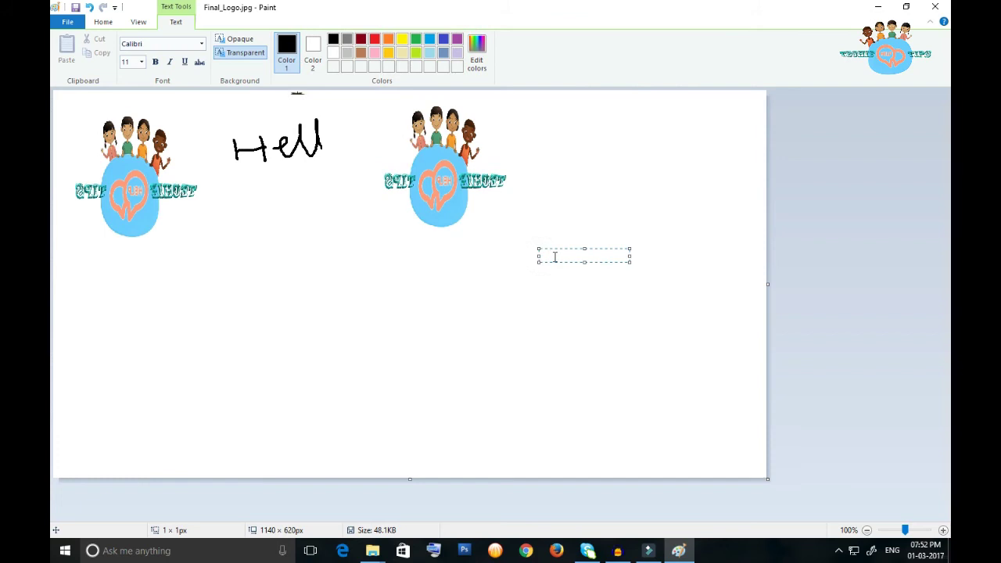
{"action": "type", "text": "Hi this is paint"}
{"action": "left_click_drag", "start_coordinate": [596, 256], "coordinate": [539, 256]}
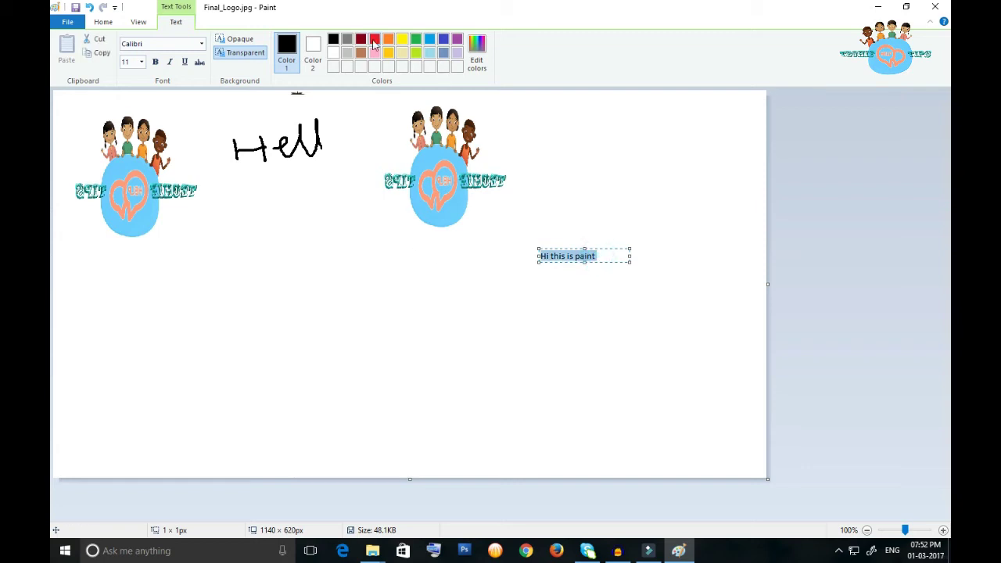
{"action": "left_click", "coordinate": [375, 39]}
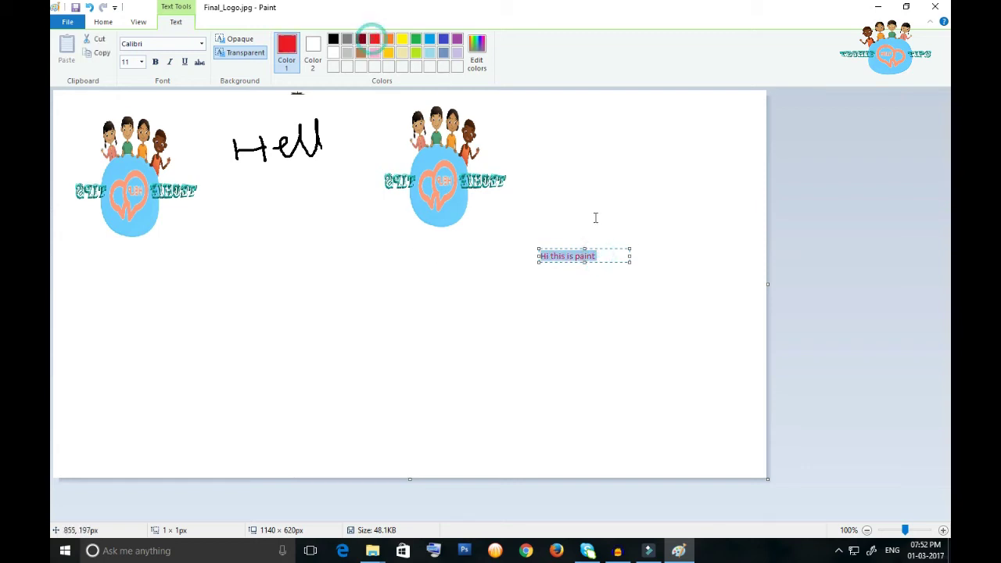
{"action": "left_click", "coordinate": [615, 274]}
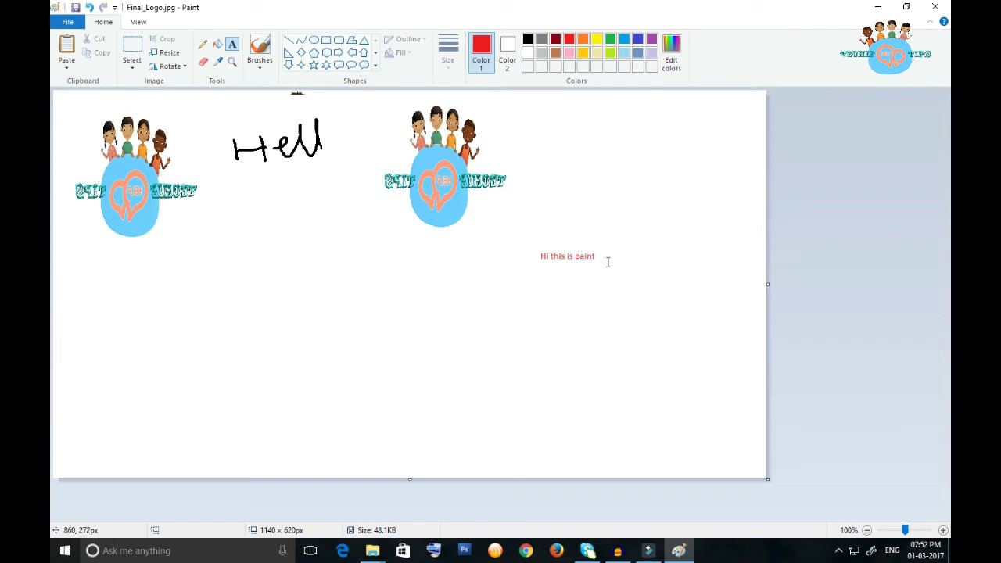
- Draw a red outlined right-pointing arrow below the Hell writing
{"action": "left_click", "coordinate": [376, 70]}
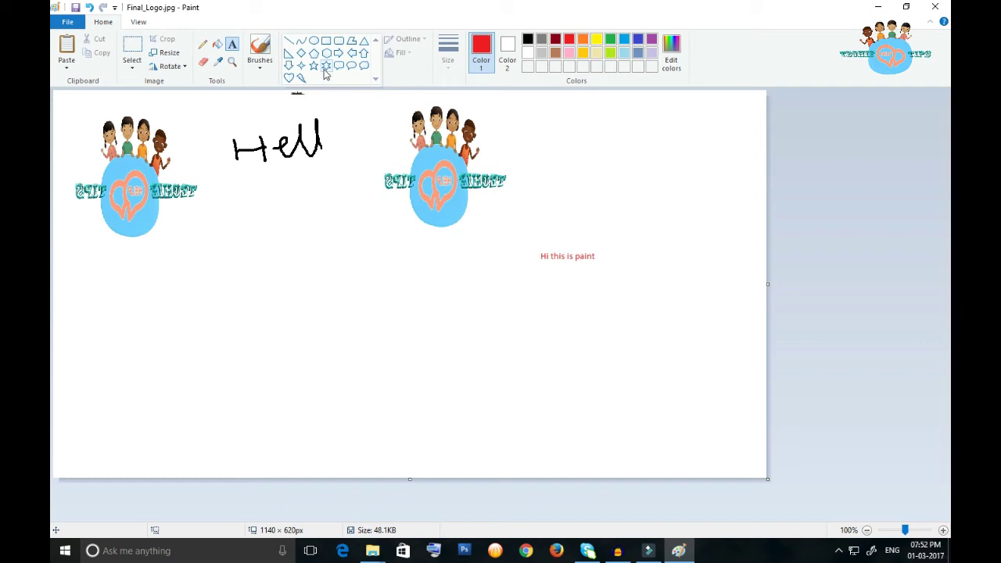
{"action": "left_click", "coordinate": [338, 53]}
{"action": "mouse_move", "coordinate": [250, 294]}
{"action": "left_mouse_down"}
{"action": "mouse_move", "coordinate": [366, 344]}
{"action": "mouse_move", "coordinate": [446, 343]}
{"action": "left_mouse_up"}
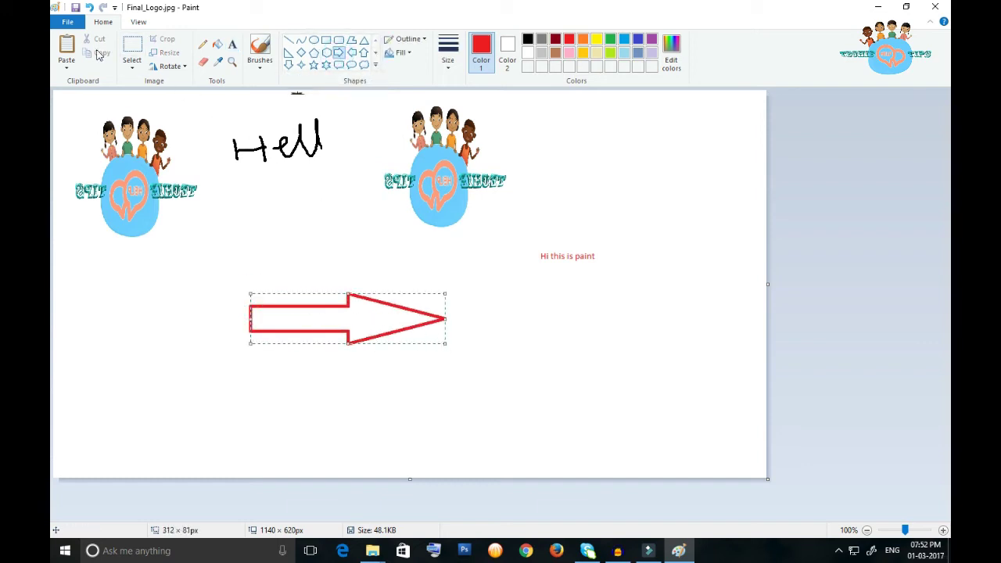
- Move the second logo down below the red text so the arrow points at it
{"action": "left_click", "coordinate": [125, 49]}
{"action": "mouse_move", "coordinate": [375, 107]}
{"action": "left_mouse_down"}
{"action": "mouse_move", "coordinate": [563, 208]}
{"action": "mouse_move", "coordinate": [574, 237]}
{"action": "left_mouse_up"}
{"action": "mouse_move", "coordinate": [459, 163]}
{"action": "left_mouse_down"}
{"action": "mouse_move", "coordinate": [463, 198]}
{"action": "mouse_move", "coordinate": [551, 345]}
{"action": "left_mouse_up"}
{"action": "left_click", "coordinate": [711, 255]}
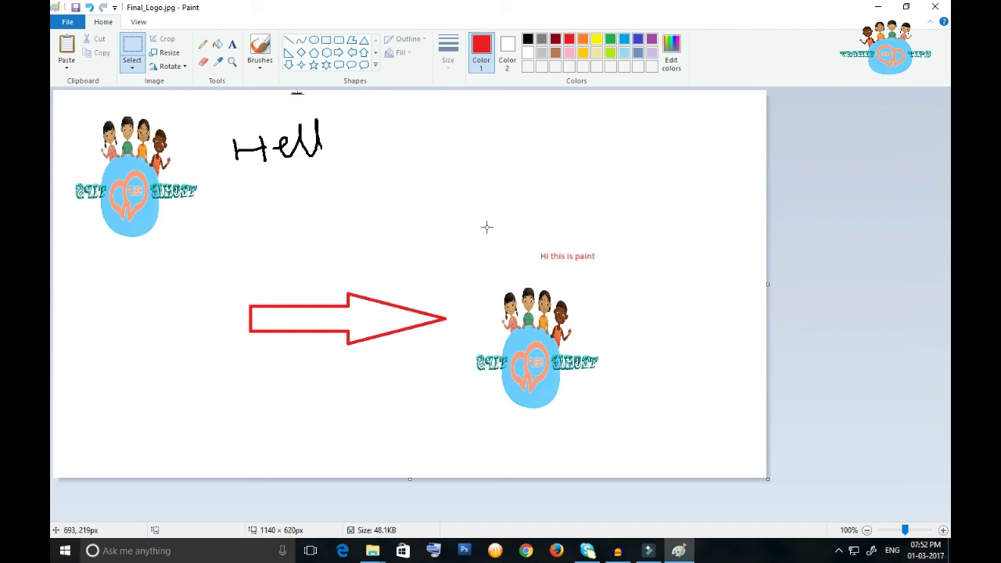
- Zoom to 300% on the moved logo using the Magnifier
{"action": "left_click", "coordinate": [232, 61]}
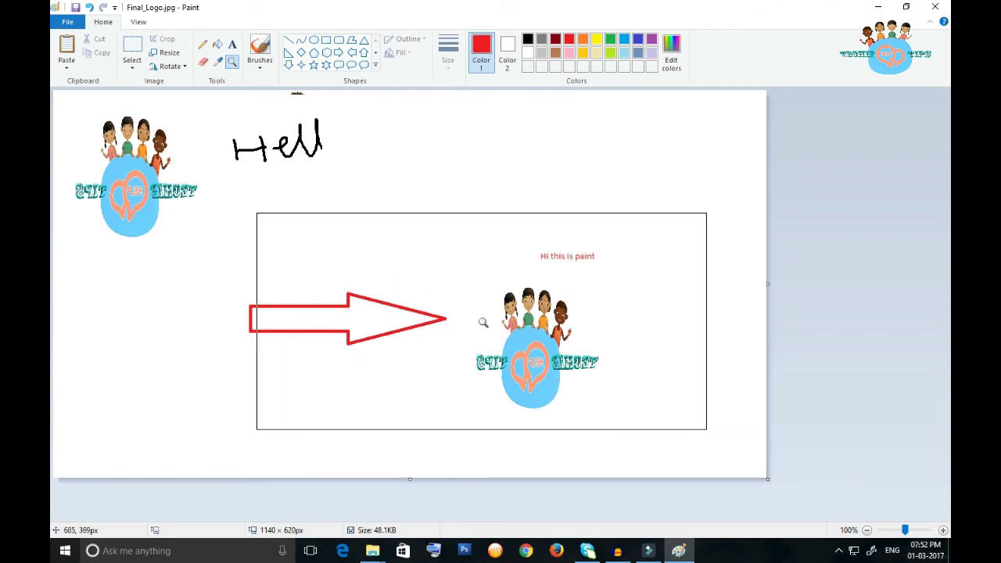
{"action": "left_click", "coordinate": [535, 329]}
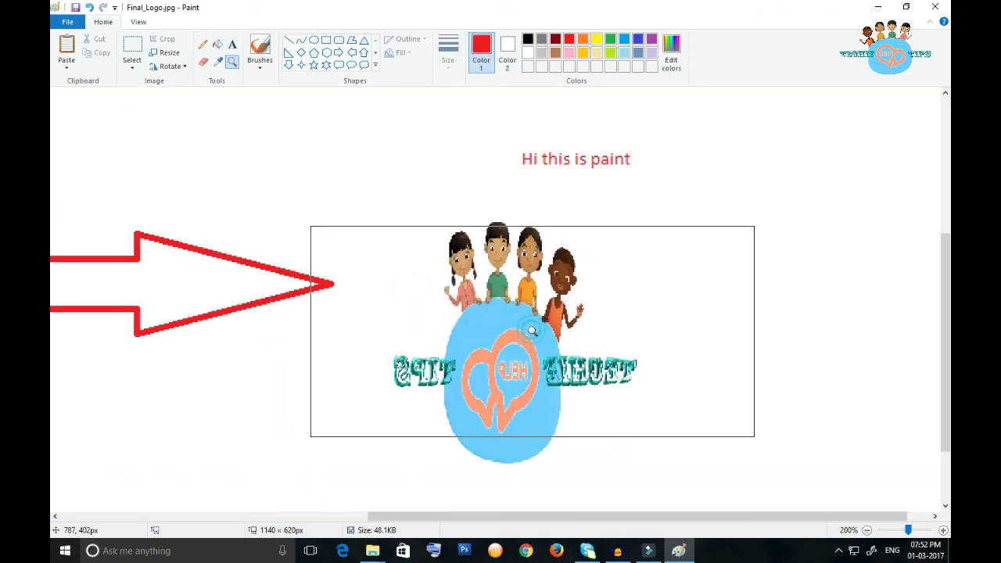
{"action": "left_click", "coordinate": [532, 328]}
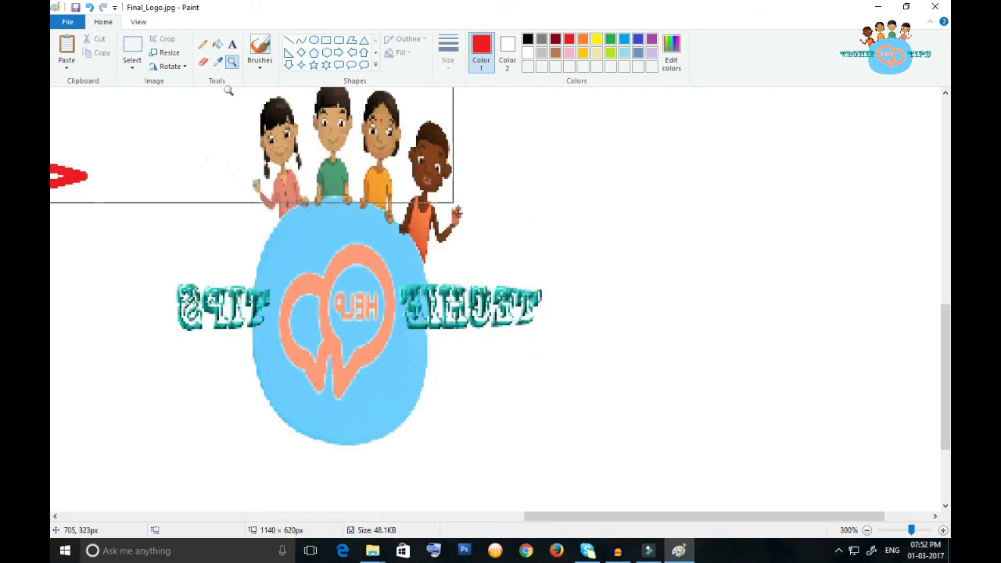
{"action": "left_click", "coordinate": [337, 52]}
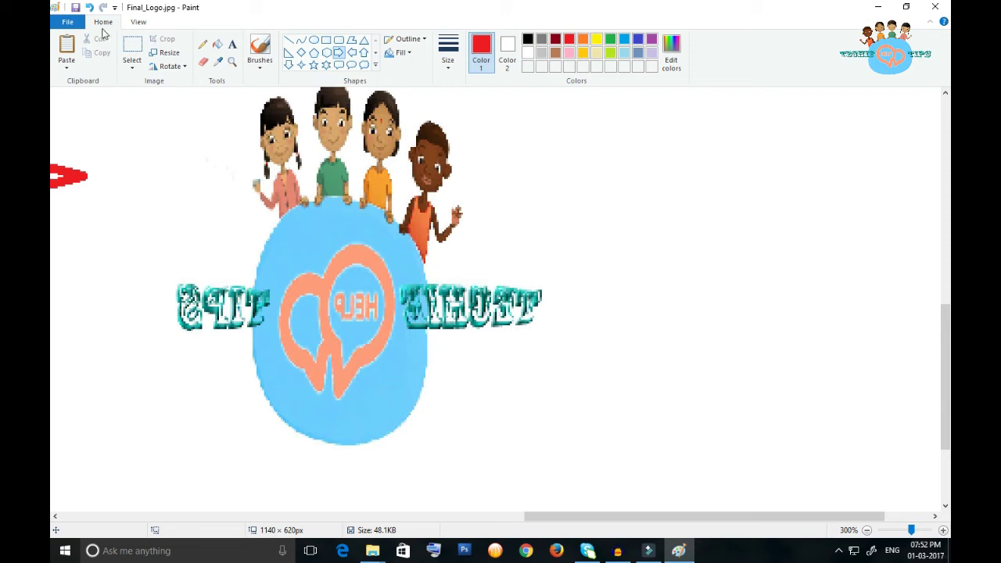
- Select Calligraphy brush 1 and paint a red M right of the moved logo
{"action": "left_click", "coordinate": [260, 68]}
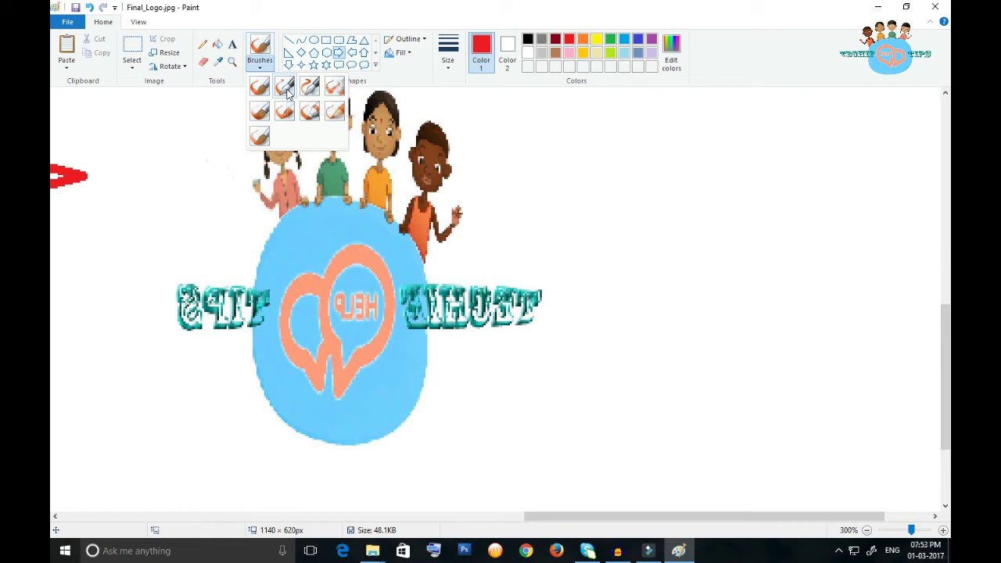
{"action": "left_click", "coordinate": [287, 92]}
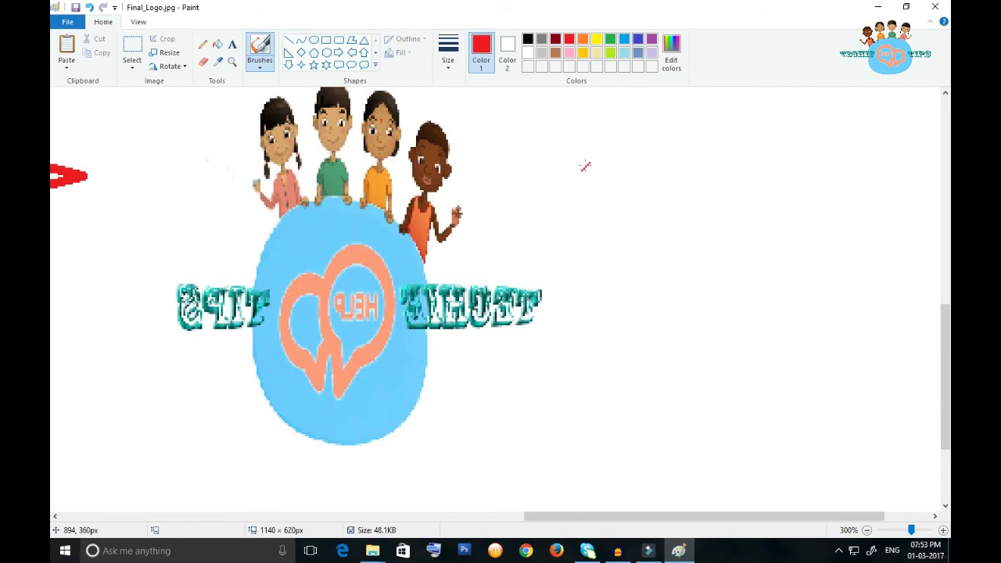
{"action": "left_click_drag", "start_coordinate": [583, 162], "coordinate": [601, 234]}
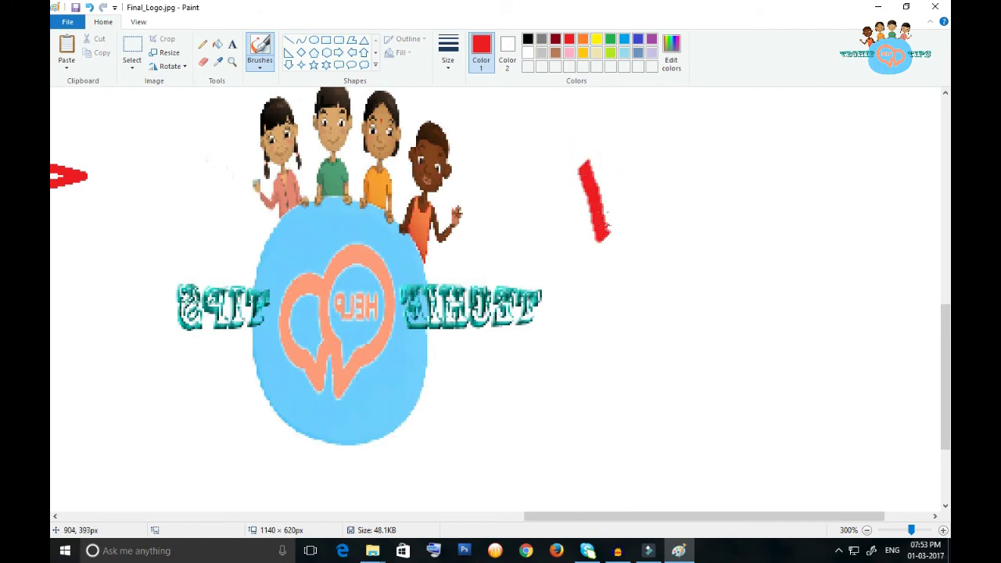
{"action": "mouse_move", "coordinate": [585, 158]}
{"action": "left_mouse_down"}
{"action": "mouse_move", "coordinate": [638, 205]}
{"action": "mouse_move", "coordinate": [659, 139]}
{"action": "mouse_move", "coordinate": [688, 254]}
{"action": "left_mouse_up"}
- Paint the red letters i, with its dot, and k after the M
{"action": "left_click_drag", "start_coordinate": [697, 158], "coordinate": [734, 247]}
{"action": "left_click", "coordinate": [689, 137]}
{"action": "left_click_drag", "start_coordinate": [726, 147], "coordinate": [755, 249]}
{"action": "mouse_move", "coordinate": [814, 145]}
{"action": "left_mouse_down"}
{"action": "mouse_move", "coordinate": [726, 187]}
{"action": "mouse_move", "coordinate": [792, 212]}
{"action": "mouse_move", "coordinate": [825, 235]}
{"action": "left_mouse_up"}
- Paint a red E after the k, then rub it out with the Eraser
{"action": "left_click_drag", "start_coordinate": [882, 216], "coordinate": [831, 148]}
{"action": "left_click_drag", "start_coordinate": [879, 171], "coordinate": [844, 189]}
{"action": "left_click_drag", "start_coordinate": [829, 148], "coordinate": [877, 140]}
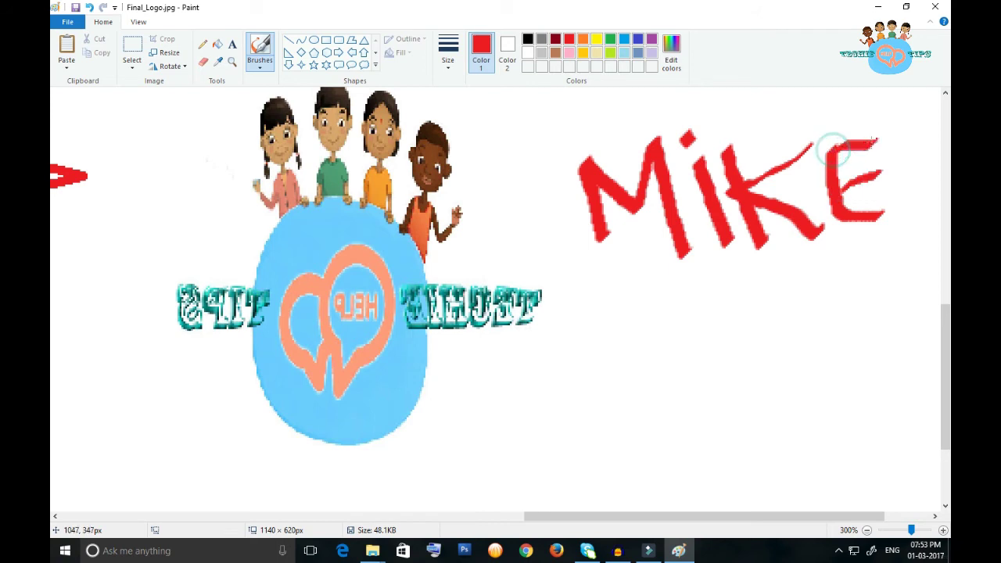
{"action": "left_click", "coordinate": [202, 61]}
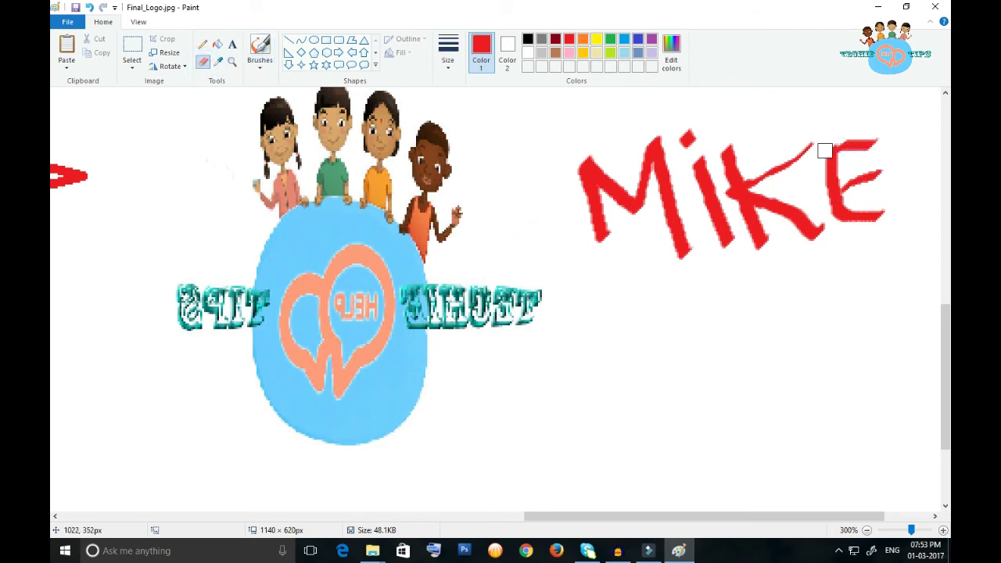
{"action": "mouse_move", "coordinate": [864, 147]}
{"action": "left_mouse_down"}
{"action": "mouse_move", "coordinate": [845, 215]}
{"action": "mouse_move", "coordinate": [849, 161]}
{"action": "mouse_move", "coordinate": [835, 149]}
{"action": "mouse_move", "coordinate": [825, 166]}
{"action": "mouse_move", "coordinate": [880, 197]}
{"action": "left_mouse_up"}
- Zoom the canvas back to 100% so the whole picture shows
{"action": "left_click", "coordinate": [866, 531]}
{"action": "left_click", "coordinate": [866, 530]}
{"action": "left_click", "coordinate": [866, 530]}
{"action": "left_click", "coordinate": [866, 530]}
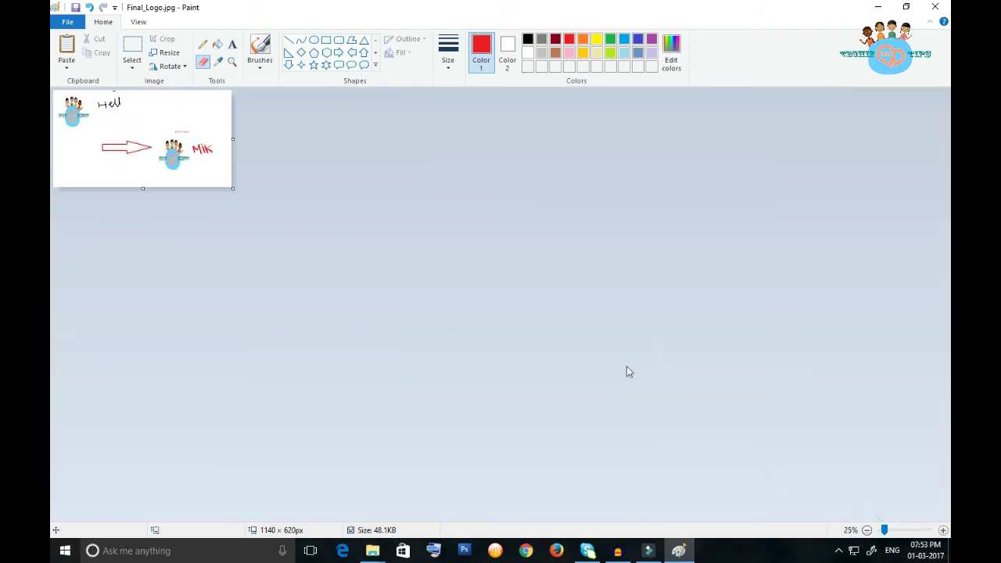
{"action": "left_click", "coordinate": [943, 530]}
{"action": "left_click", "coordinate": [943, 530]}
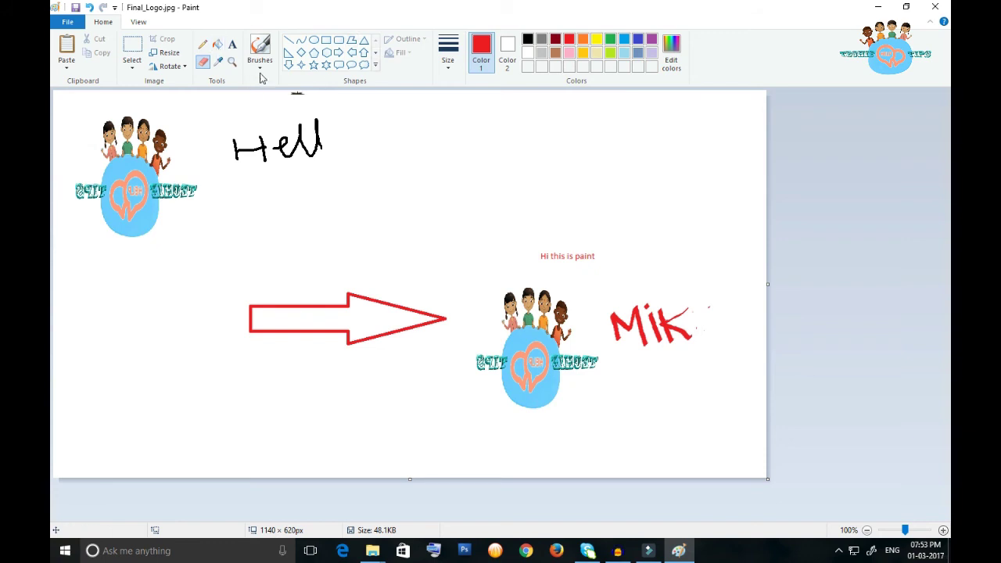
{"action": "left_click", "coordinate": [448, 68]}
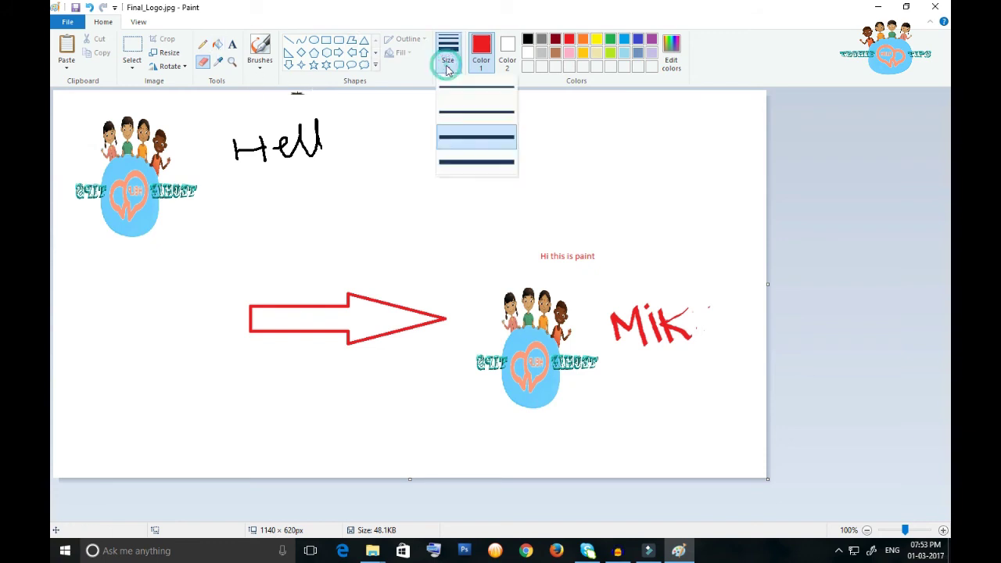
{"action": "left_click", "coordinate": [228, 79]}
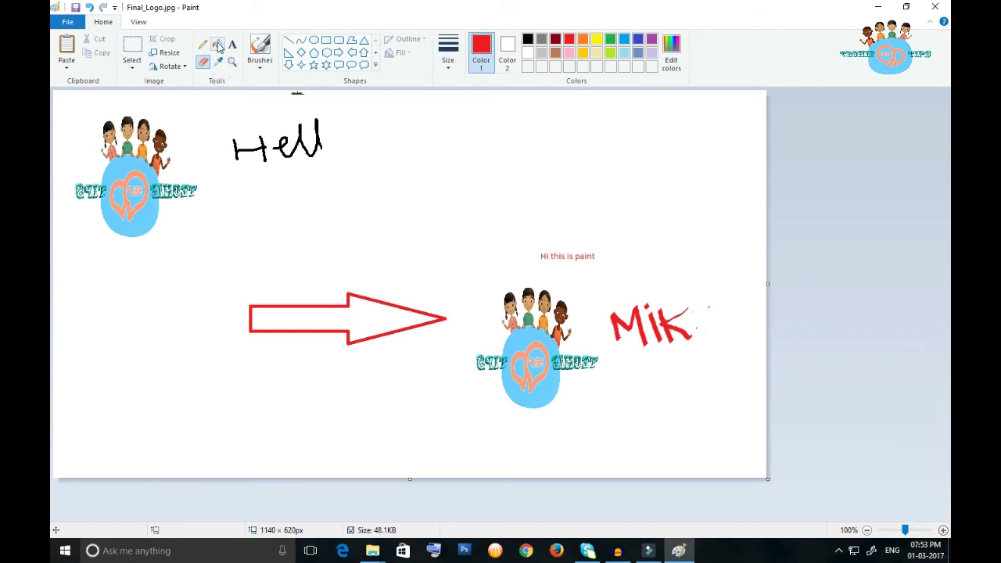
- Fill the inside of the red-outlined arrow with pink
{"action": "left_click", "coordinate": [218, 44]}
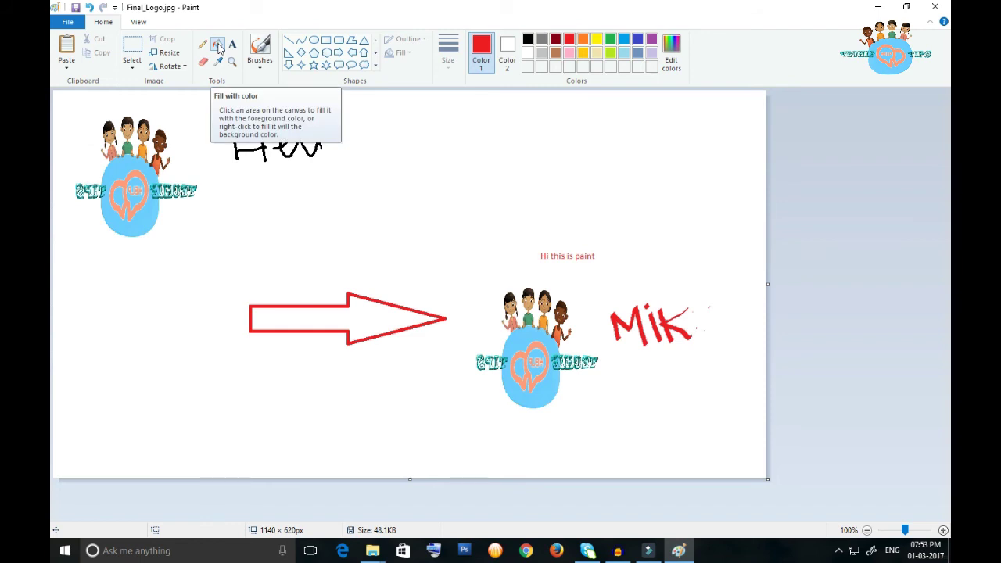
{"action": "left_click", "coordinate": [569, 53]}
{"action": "left_click", "coordinate": [364, 320]}
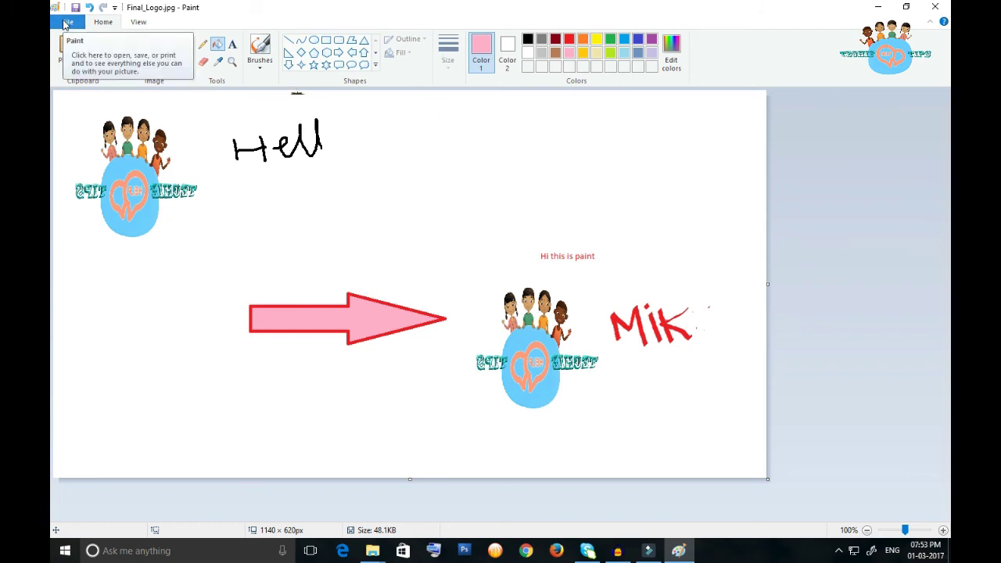
- Show the File menu's Save as formats: PNG, JPEG, BMP, GIF and Other formats
{"action": "left_click", "coordinate": [69, 25]}
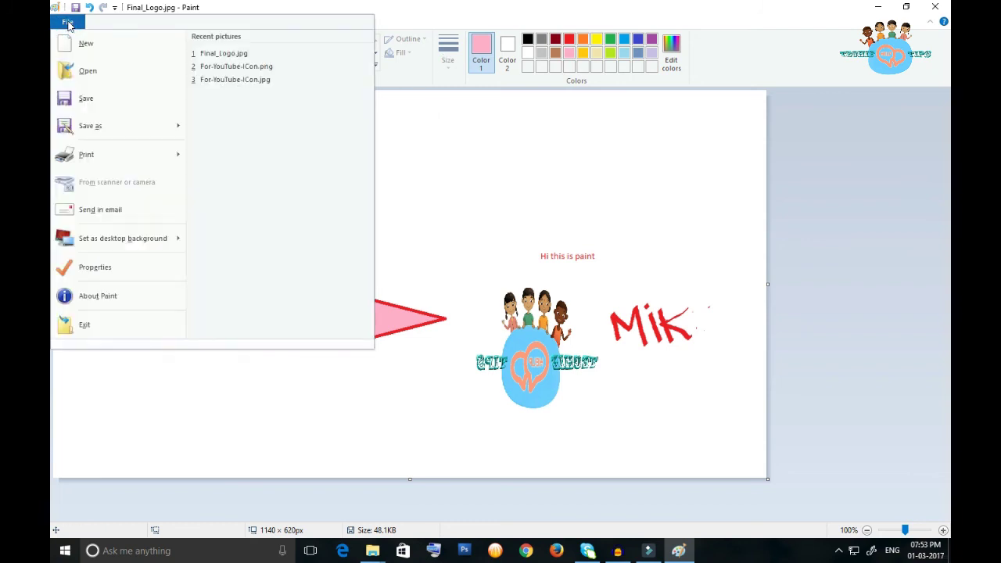
{"action": "mouse_move", "coordinate": [177, 136]}
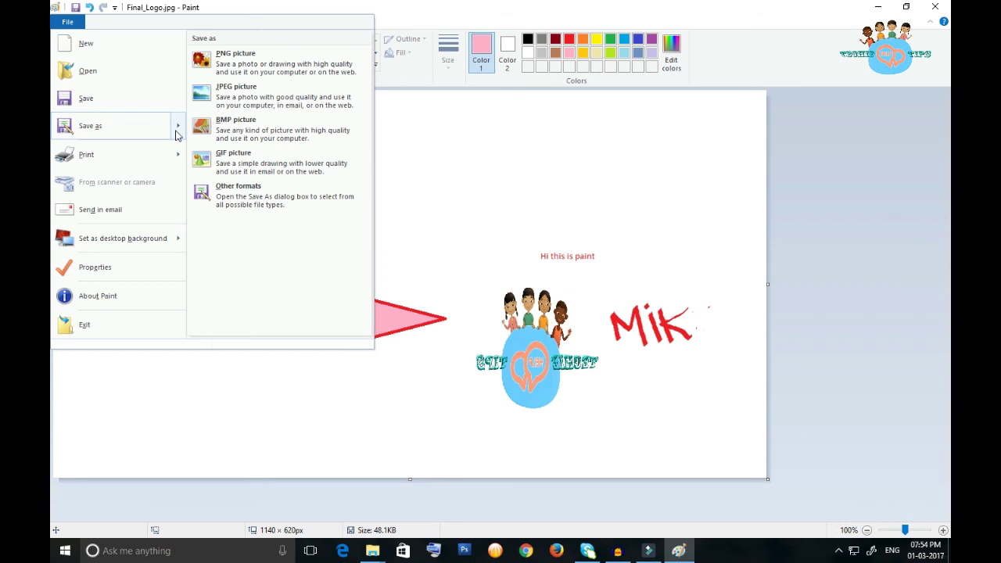
- Dismiss the File menu to see the finished drawing again
{"action": "left_click", "coordinate": [538, 243]}
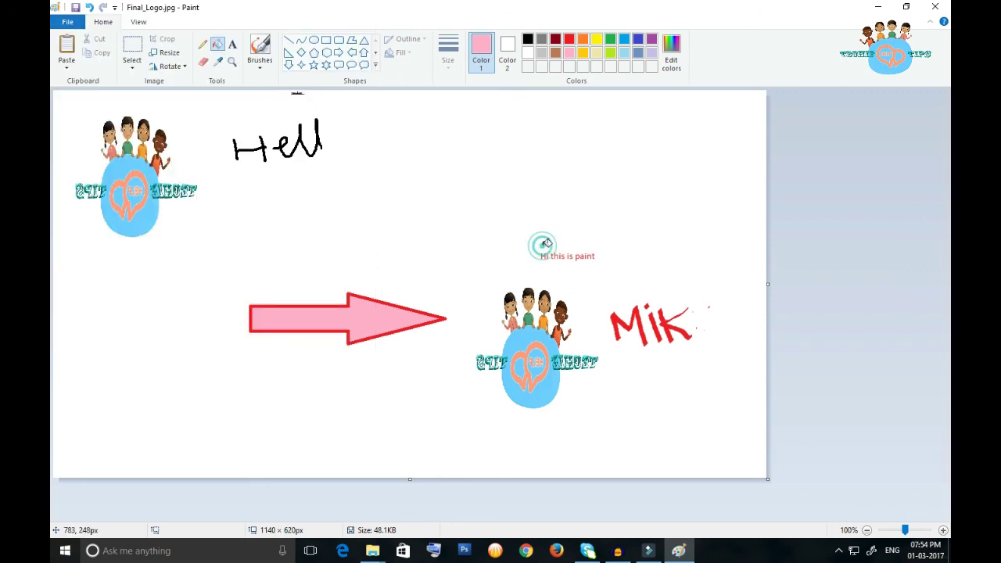